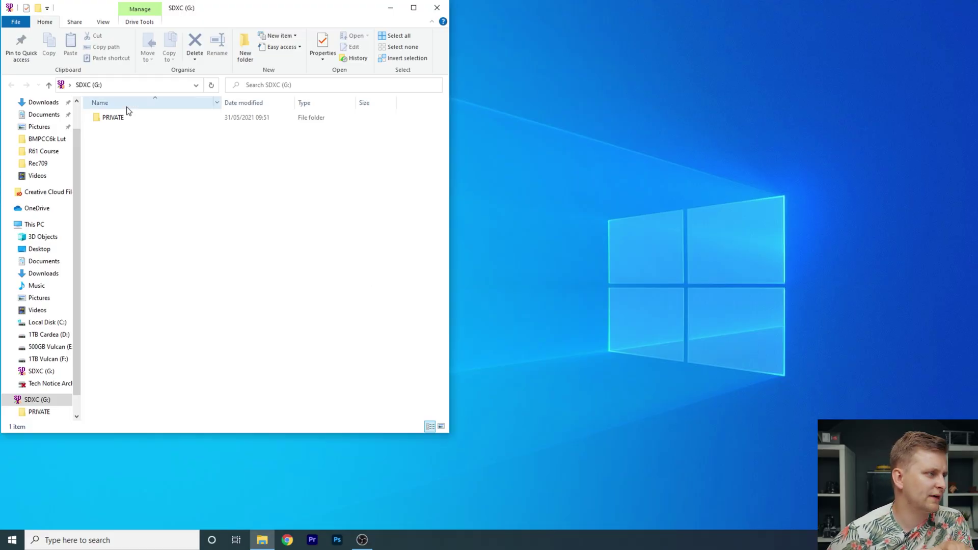
Step: Open the card's PRIVATE > M4ROOT > CLIP folder and select clip a7s3_1339
{"action": "double_click", "coordinate": [113, 117]}
{"action": "left_click", "coordinate": [49, 85]}
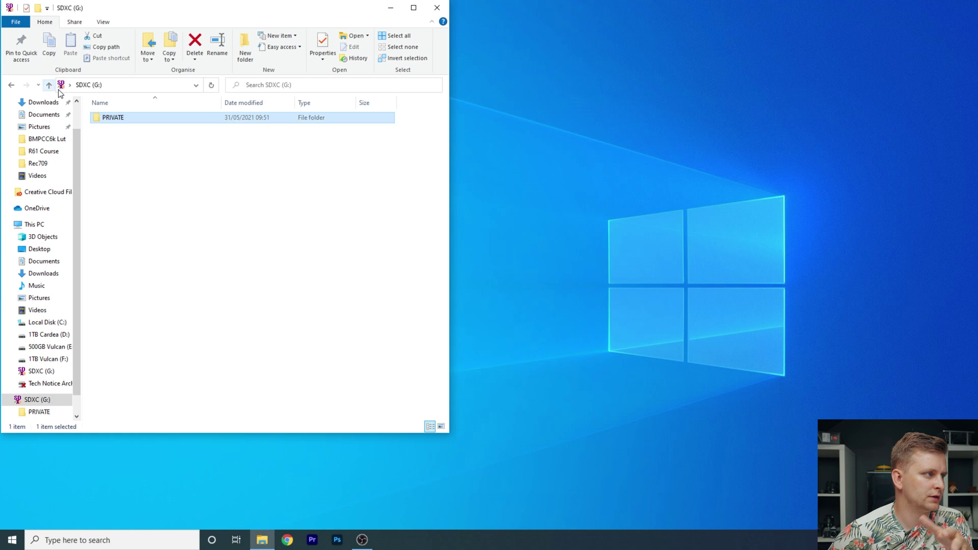
{"action": "double_click", "coordinate": [115, 117]}
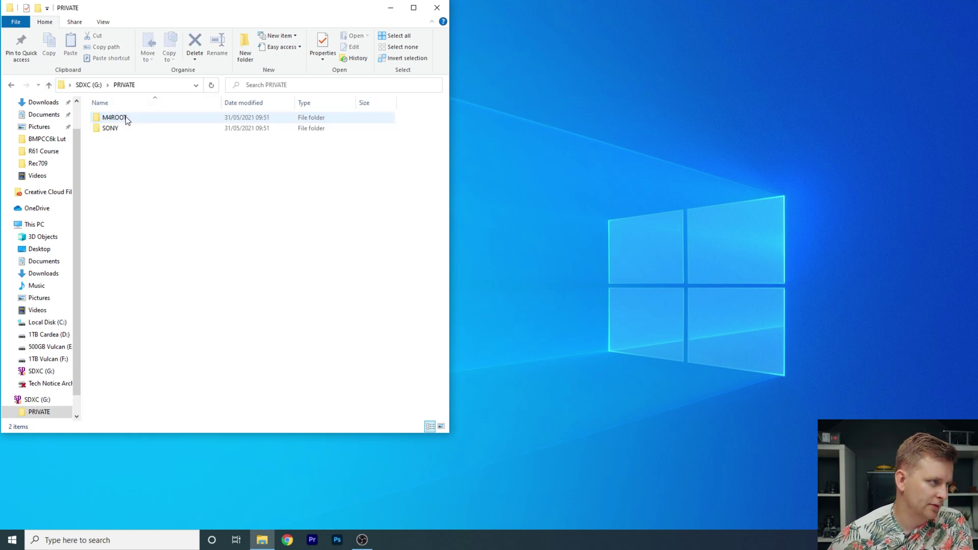
{"action": "double_click", "coordinate": [114, 118]}
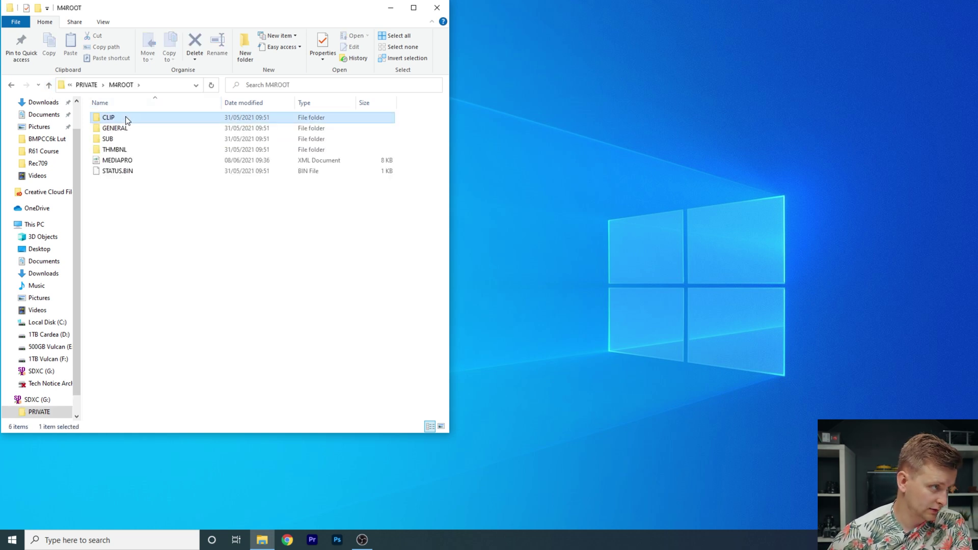
{"action": "double_click", "coordinate": [115, 118]}
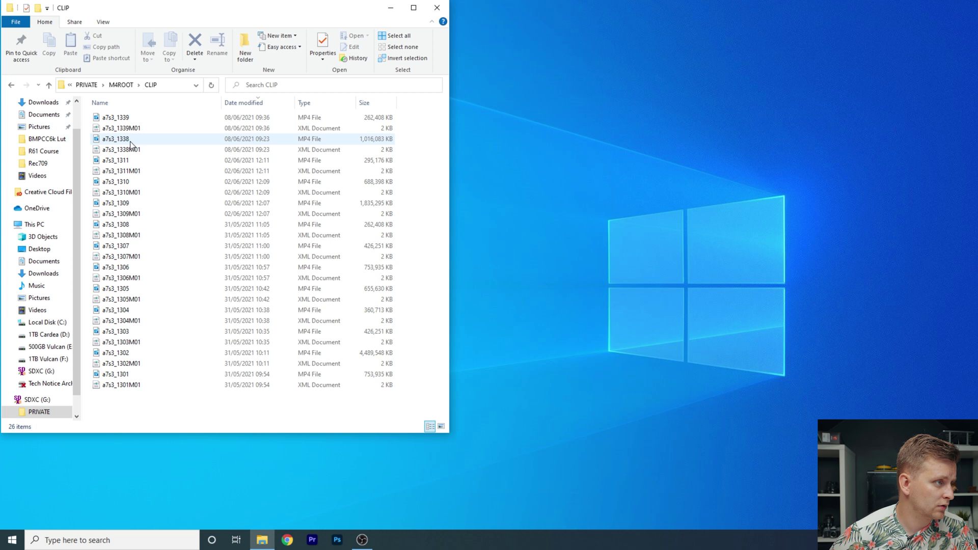
{"action": "left_click", "coordinate": [131, 118]}
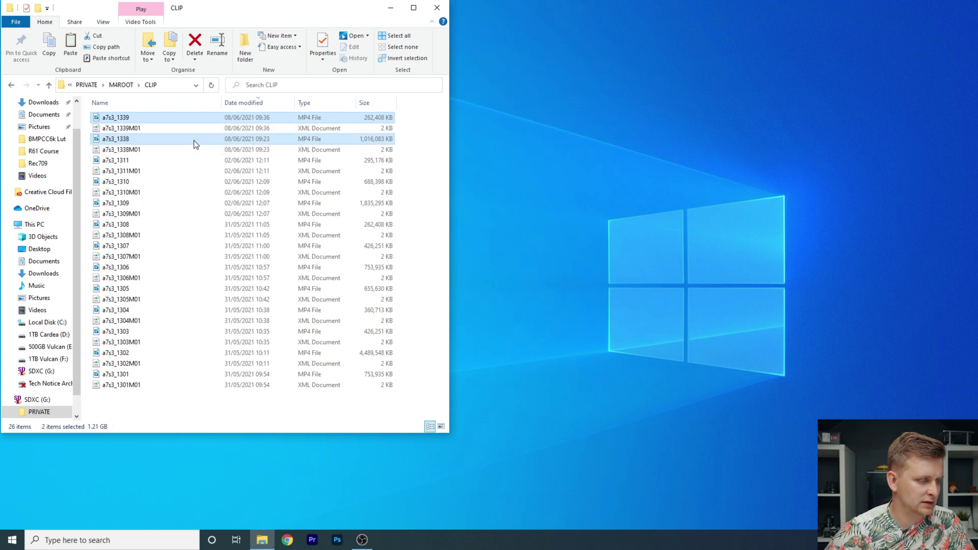
Step: Create a new desktop folder named test
{"action": "right_click", "coordinate": [715, 128]}
{"action": "mouse_move", "coordinate": [755, 212]}
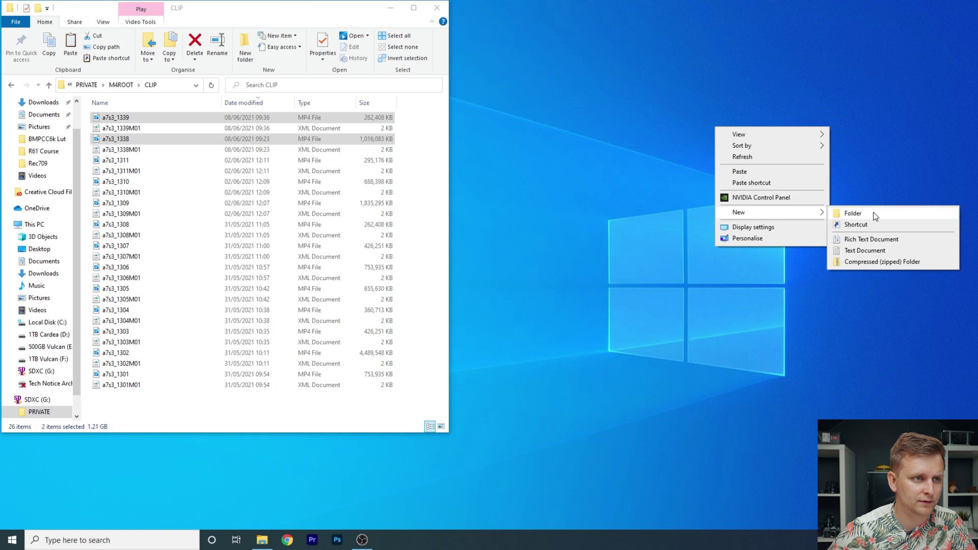
{"action": "left_click", "coordinate": [856, 215]}
{"action": "type", "text": "test"}
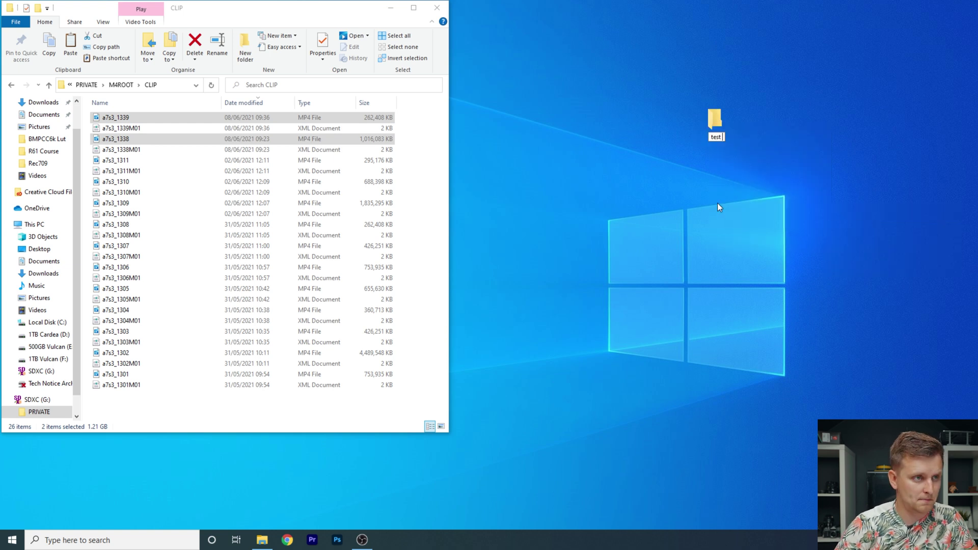
{"action": "key", "text": "Return"}
{"action": "key", "text": "Return"}
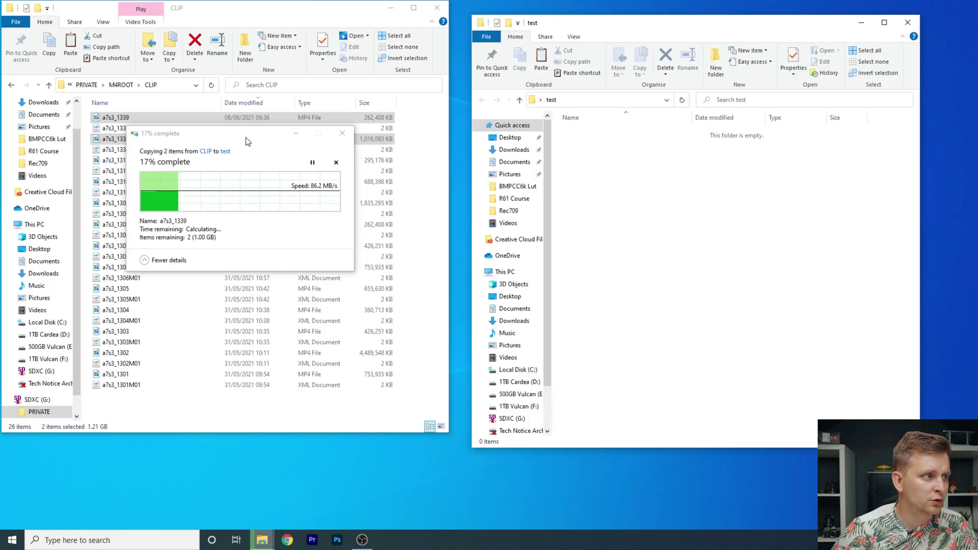
Step: Check the properties of clip a7s3_1338 in the CLIP folder while the copy runs
{"action": "left_click_drag", "start_coordinate": [246, 138], "coordinate": [637, 126]}
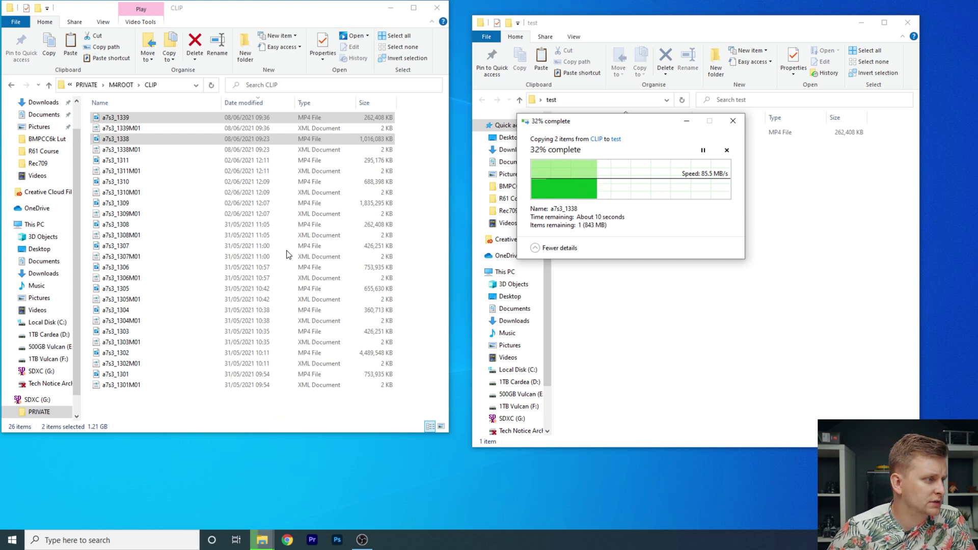
{"action": "left_click", "coordinate": [171, 400]}
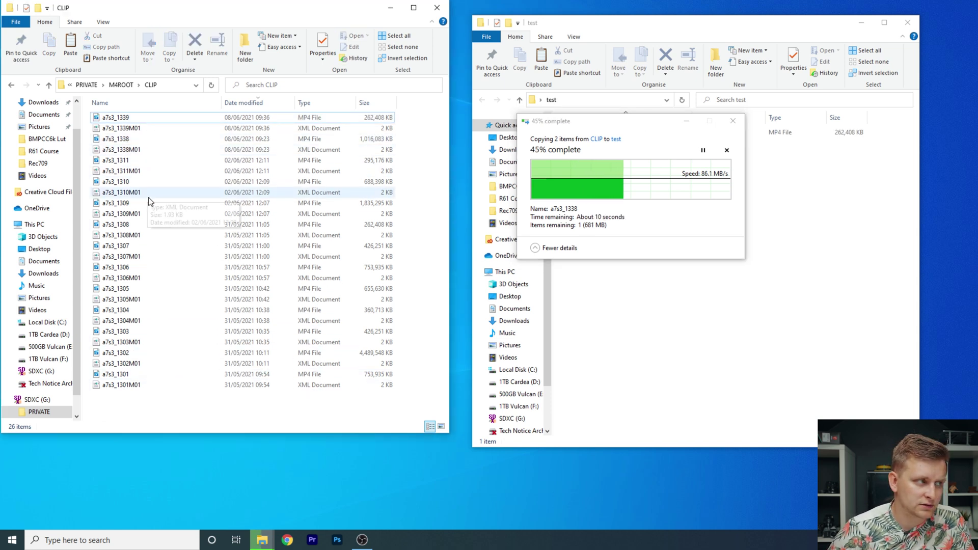
{"action": "left_click", "coordinate": [134, 145]}
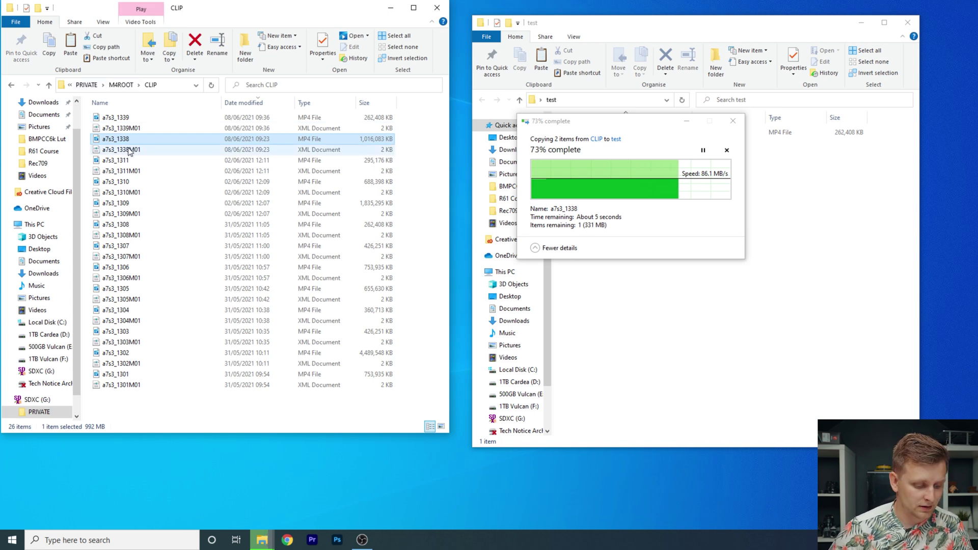
{"action": "right_click", "coordinate": [134, 139]}
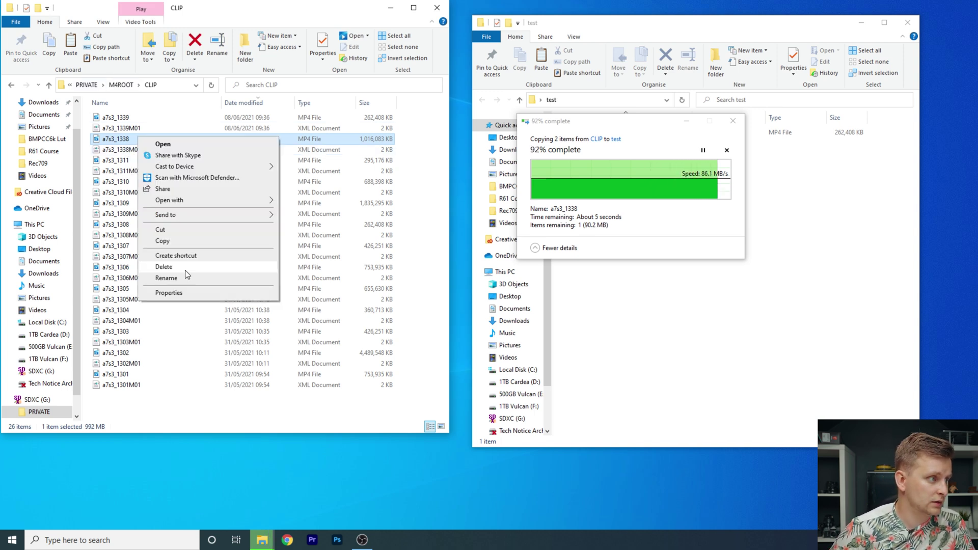
{"action": "left_click", "coordinate": [153, 291]}
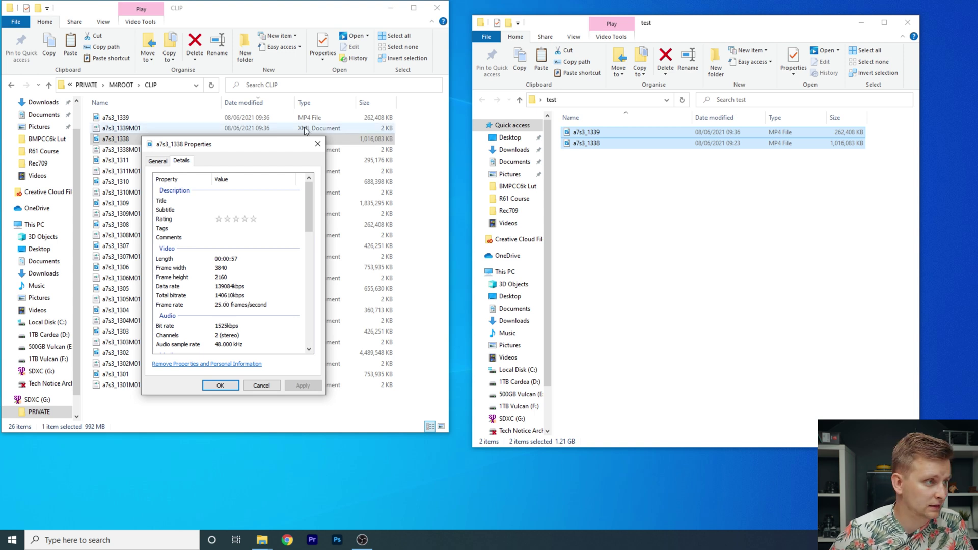
{"action": "left_click", "coordinate": [318, 143]}
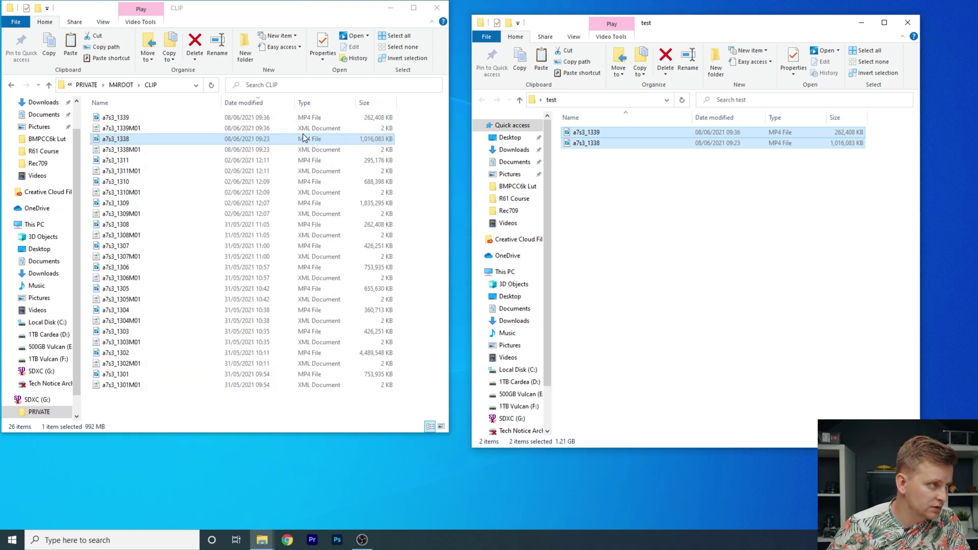
Step: Go up to M4ROOT and open the SUB folder holding the 13 proxy clips
{"action": "left_click", "coordinate": [49, 85]}
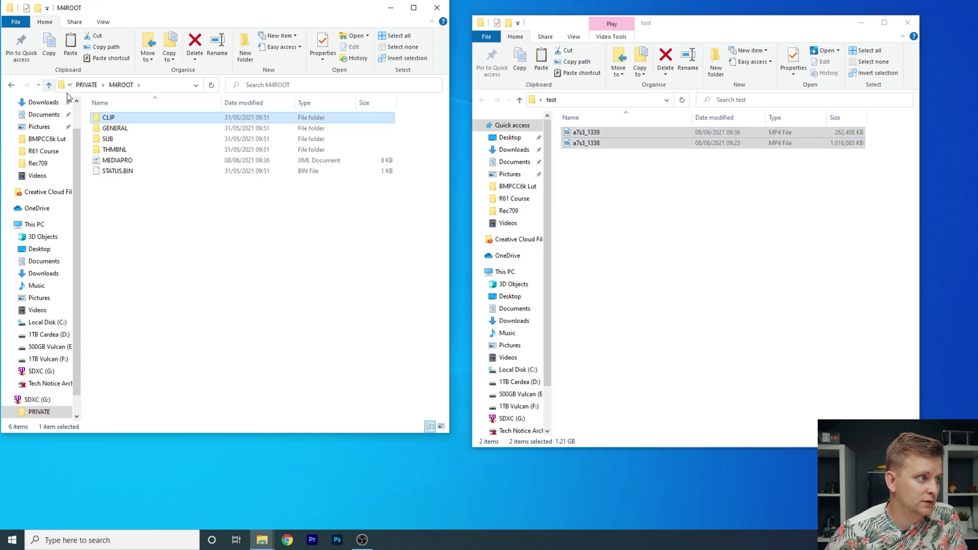
{"action": "left_click", "coordinate": [110, 142]}
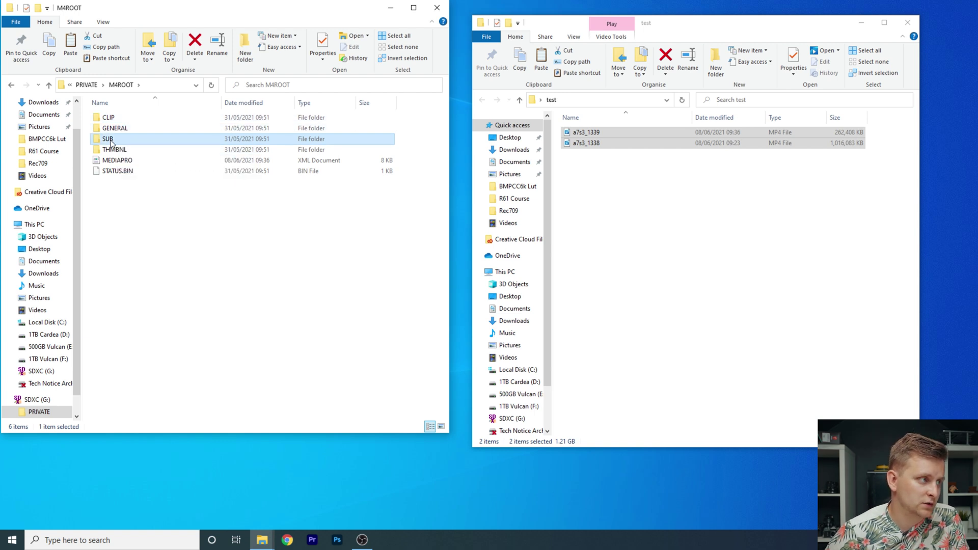
{"action": "double_click", "coordinate": [127, 142]}
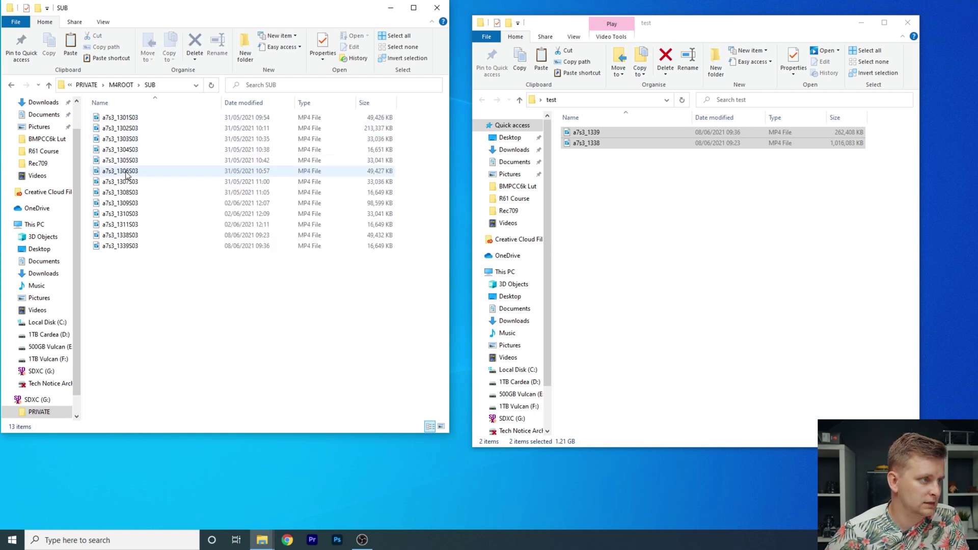
{"action": "left_click_drag", "start_coordinate": [152, 314], "coordinate": [138, 113]}
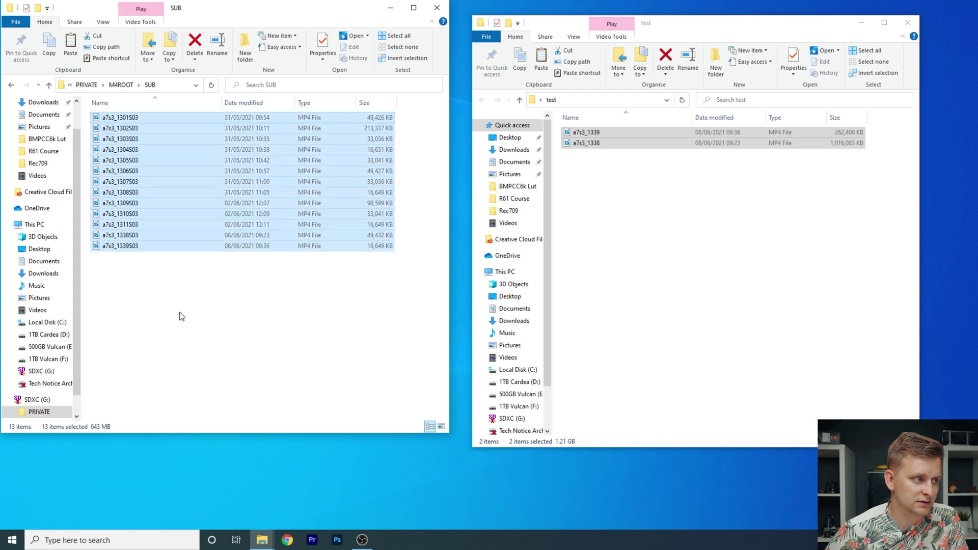
{"action": "left_click", "coordinate": [181, 317]}
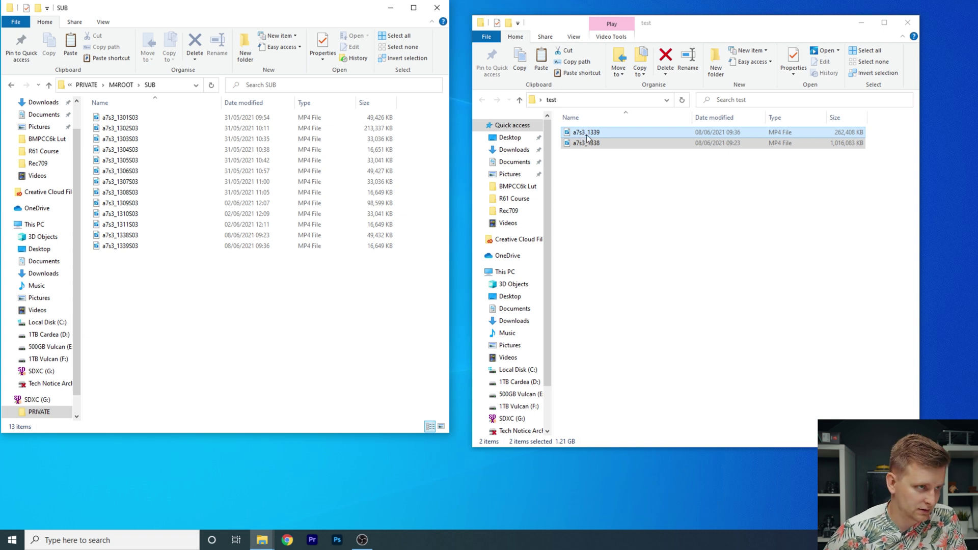
Step: Copy proxies a7s3_1338S03 and a7s3_1339S03 into a new Proxies folder inside test
{"action": "left_click", "coordinate": [125, 249]}
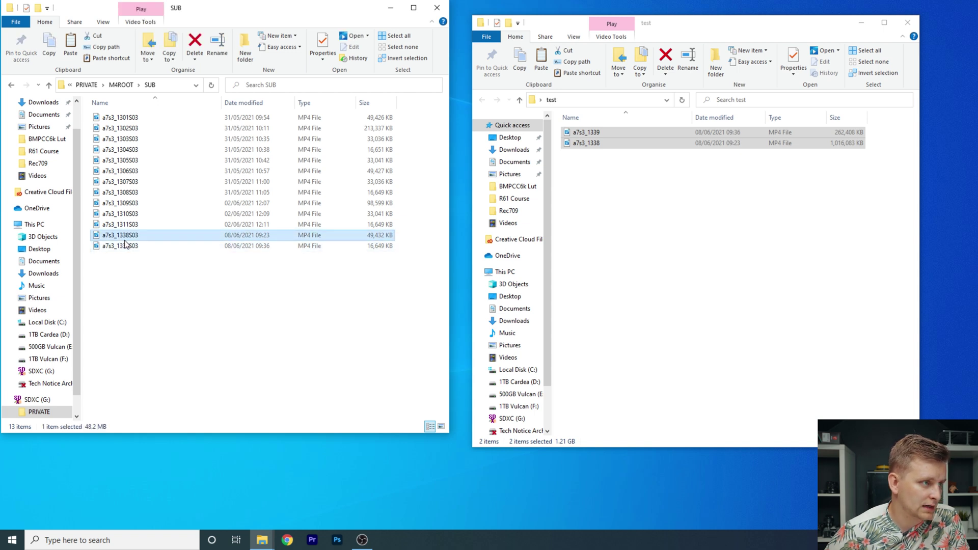
{"action": "left_click_drag", "start_coordinate": [132, 266], "coordinate": [121, 239]}
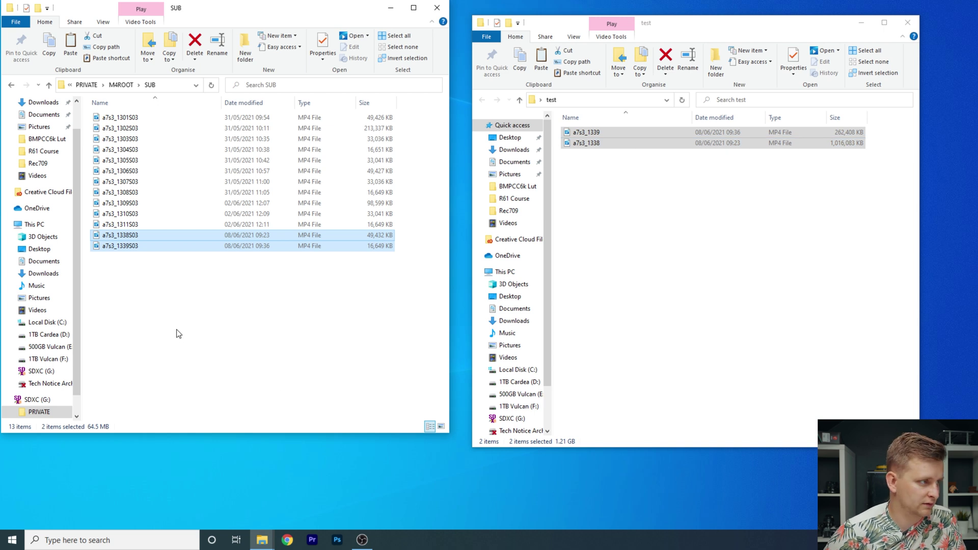
{"action": "left_click_drag", "start_coordinate": [141, 287], "coordinate": [115, 242]}
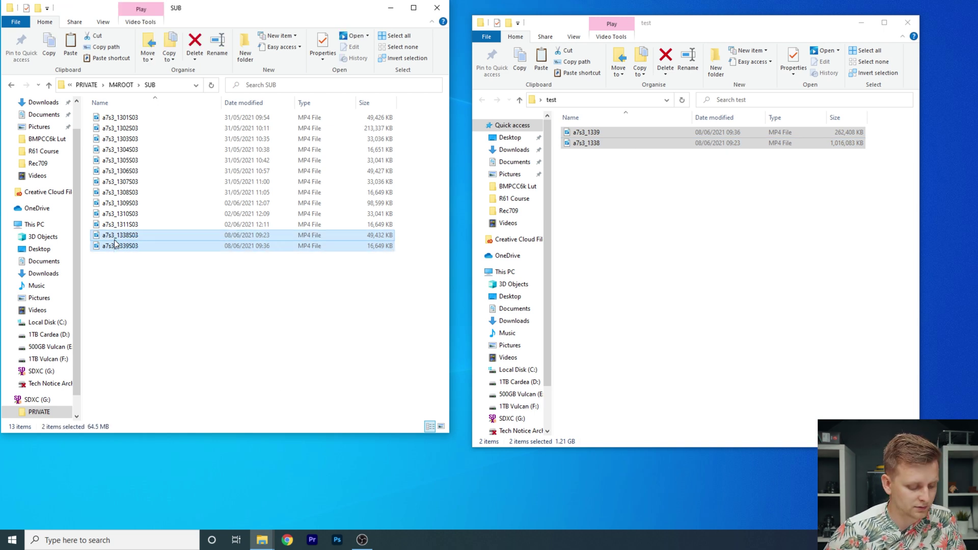
{"action": "left_click", "coordinate": [602, 182]}
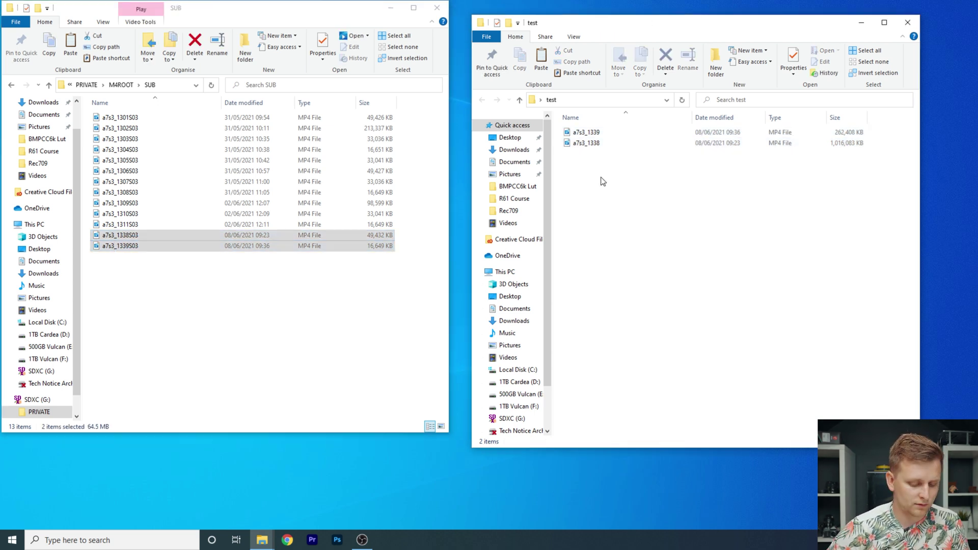
{"action": "key", "text": "ctrl+shift+n"}
{"action": "type", "text": "Proxies"}
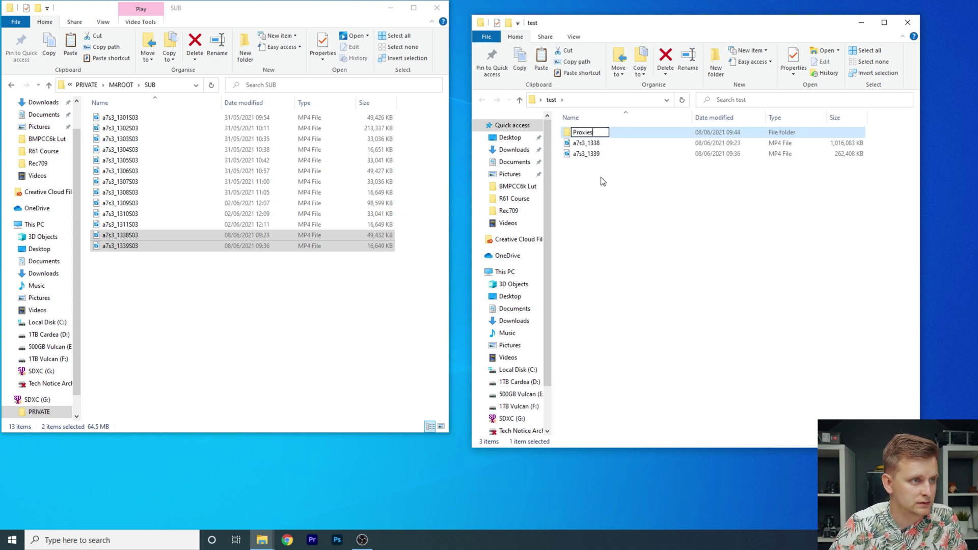
{"action": "key", "text": "Return"}
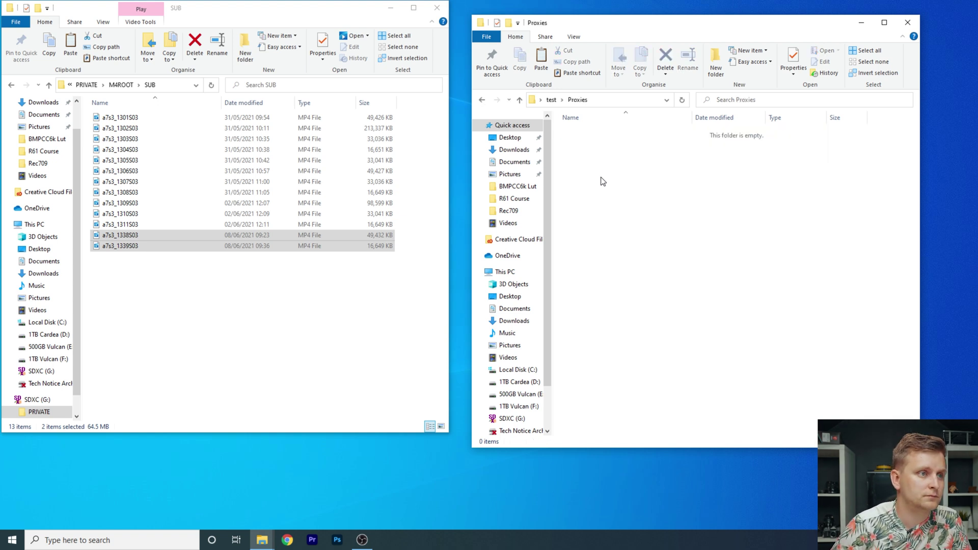
{"action": "key", "text": "ctrl+v"}
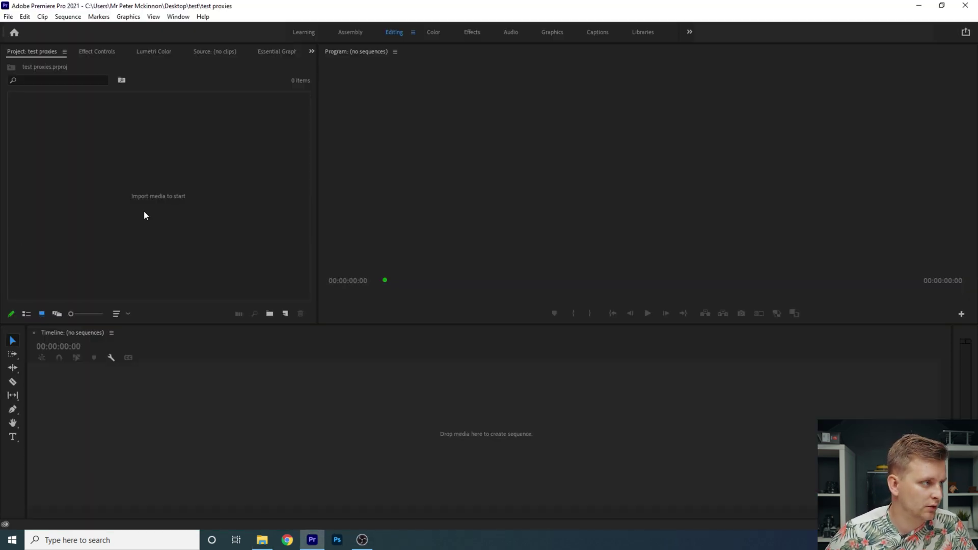
Step: Import clips a7s3_1338 and a7s3_1339 from the test folder into the project
{"action": "double_click", "coordinate": [178, 197]}
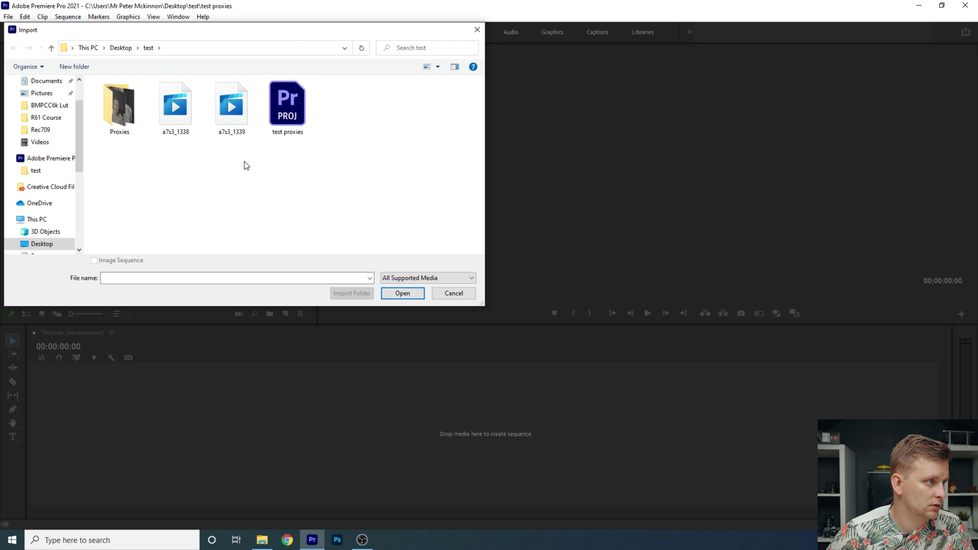
{"action": "left_click_drag", "start_coordinate": [246, 166], "coordinate": [164, 113]}
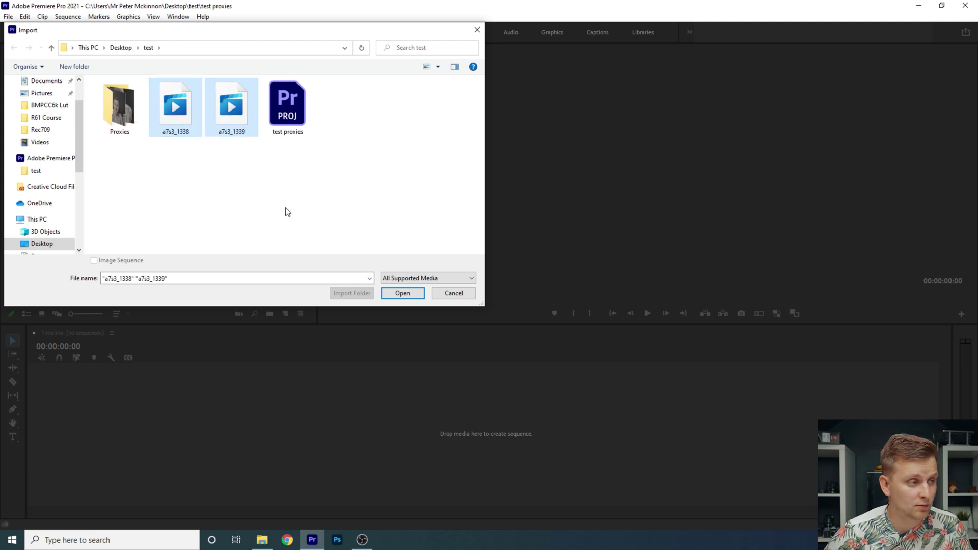
{"action": "left_click", "coordinate": [414, 288]}
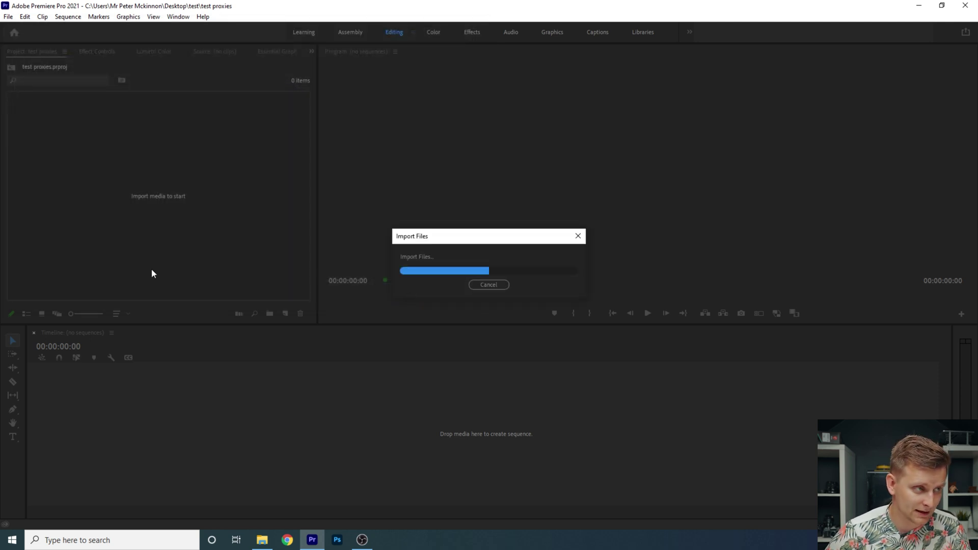
Step: Drag both clips onto the timeline to build a sequence and scrub through the first clip
{"action": "left_click_drag", "start_coordinate": [188, 231], "coordinate": [66, 137]}
{"action": "left_click_drag", "start_coordinate": [92, 442], "coordinate": [87, 427]}
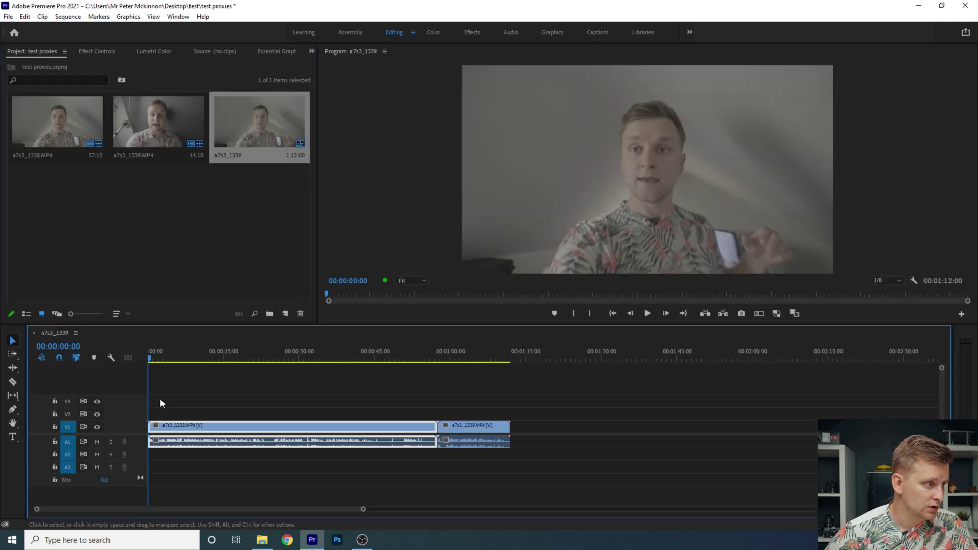
{"action": "left_click", "coordinate": [160, 357]}
{"action": "left_click_drag", "start_coordinate": [160, 358], "coordinate": [252, 368]}
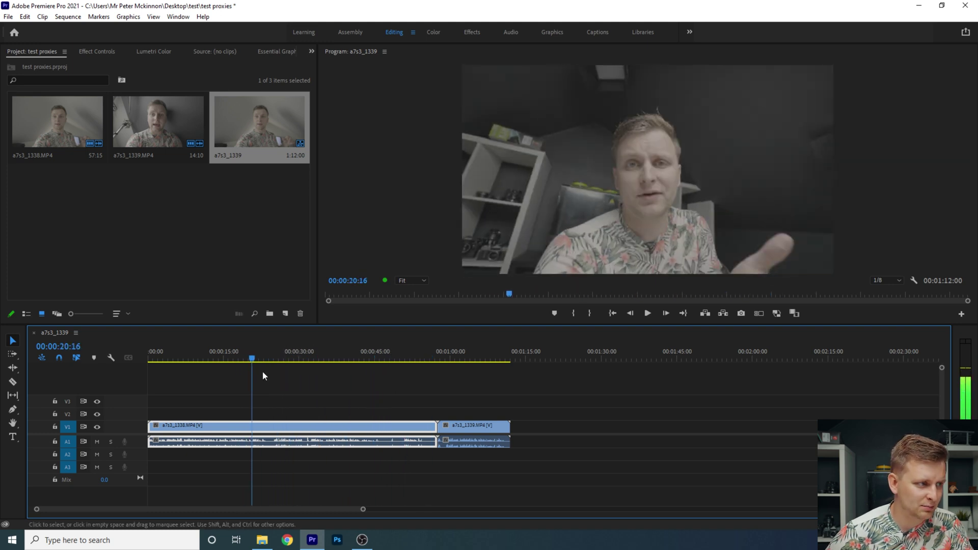
{"action": "right_click", "coordinate": [309, 441]}
{"action": "left_click", "coordinate": [331, 436]}
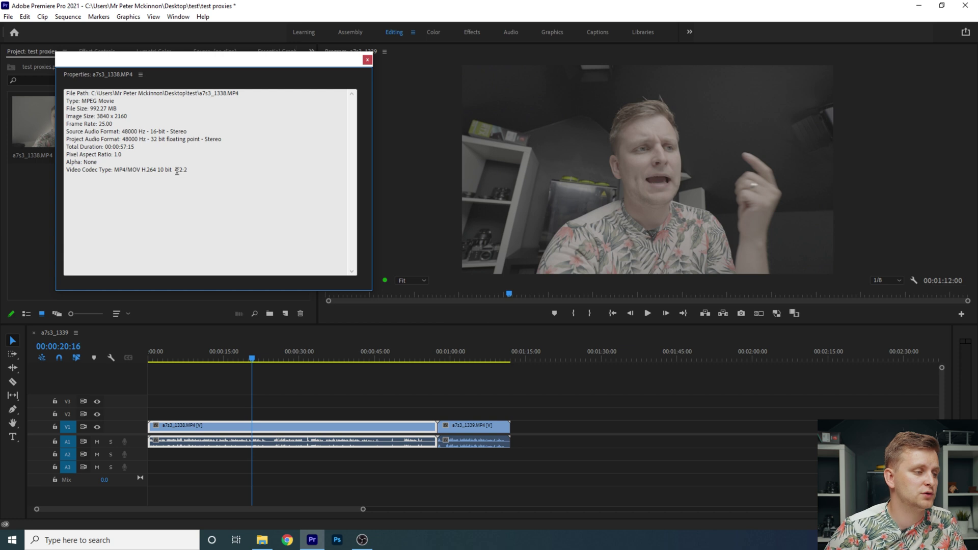
{"action": "left_click", "coordinate": [368, 60]}
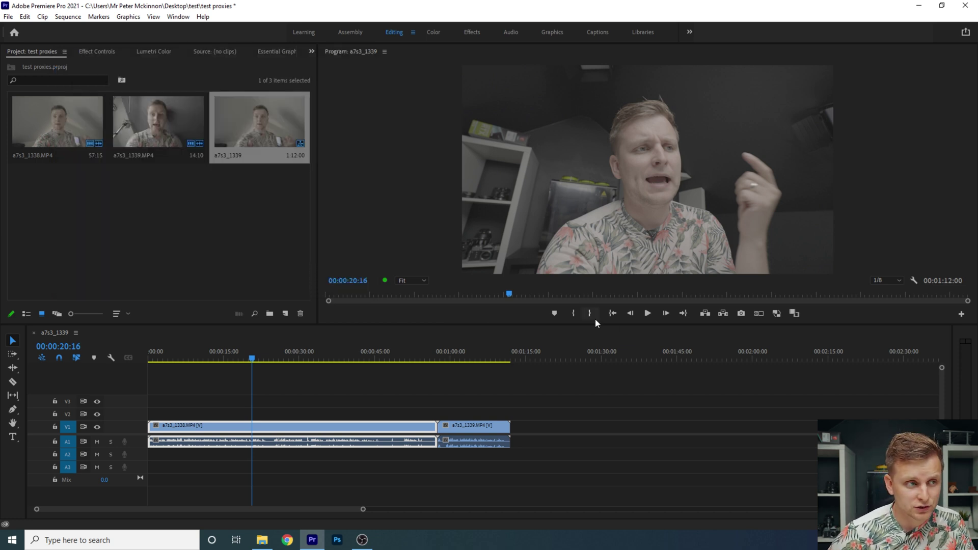
{"action": "left_click_drag", "start_coordinate": [216, 362], "coordinate": [279, 352]}
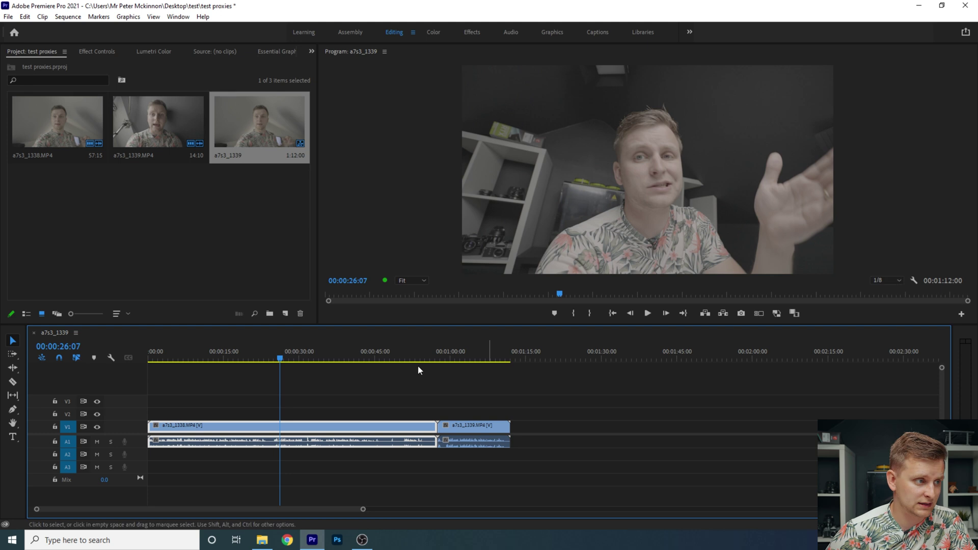
{"action": "left_click_drag", "start_coordinate": [250, 361], "coordinate": [300, 352]}
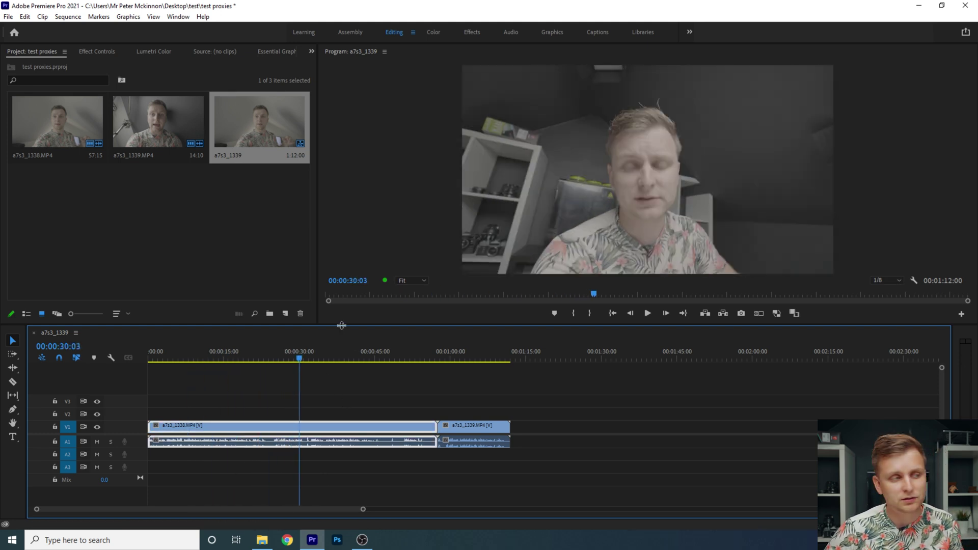
Step: Select both camera clips and open Proxy > Attach Proxies for them
{"action": "left_click", "coordinate": [179, 187]}
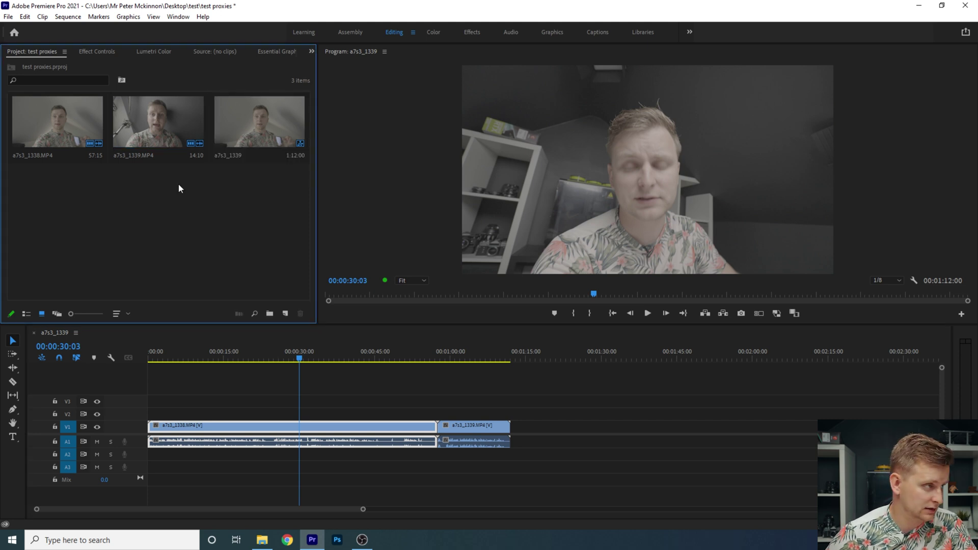
{"action": "left_click_drag", "start_coordinate": [164, 193], "coordinate": [87, 139]}
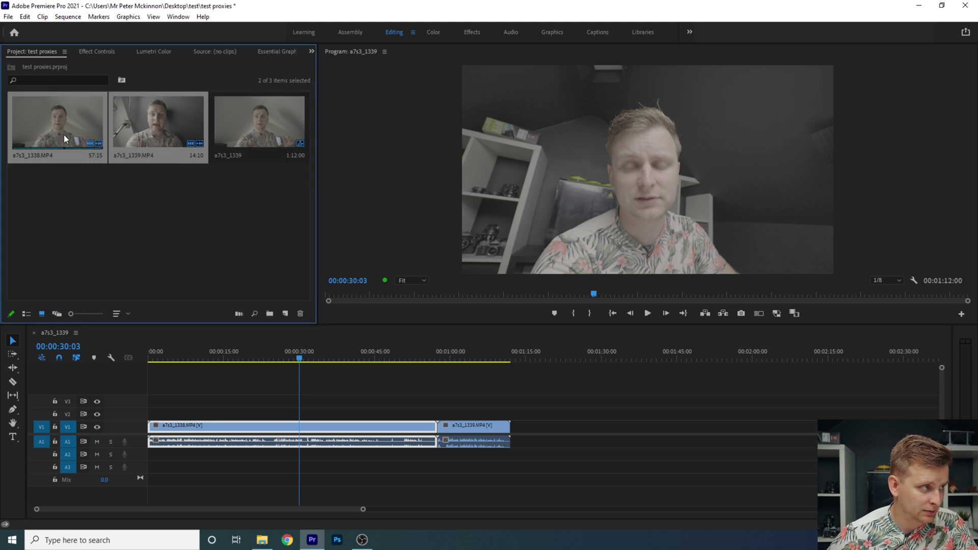
{"action": "right_click", "coordinate": [62, 133]}
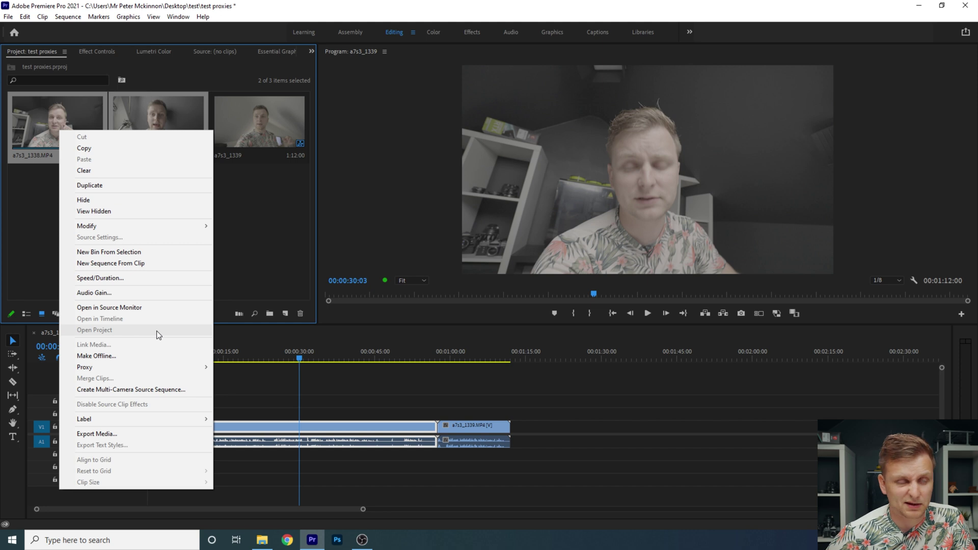
{"action": "mouse_move", "coordinate": [161, 368]}
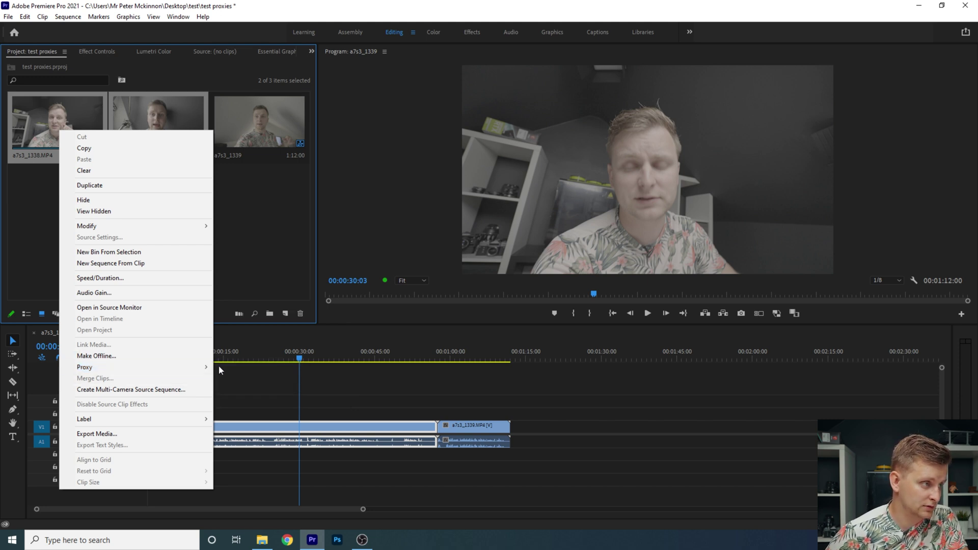
{"action": "left_click", "coordinate": [250, 378]}
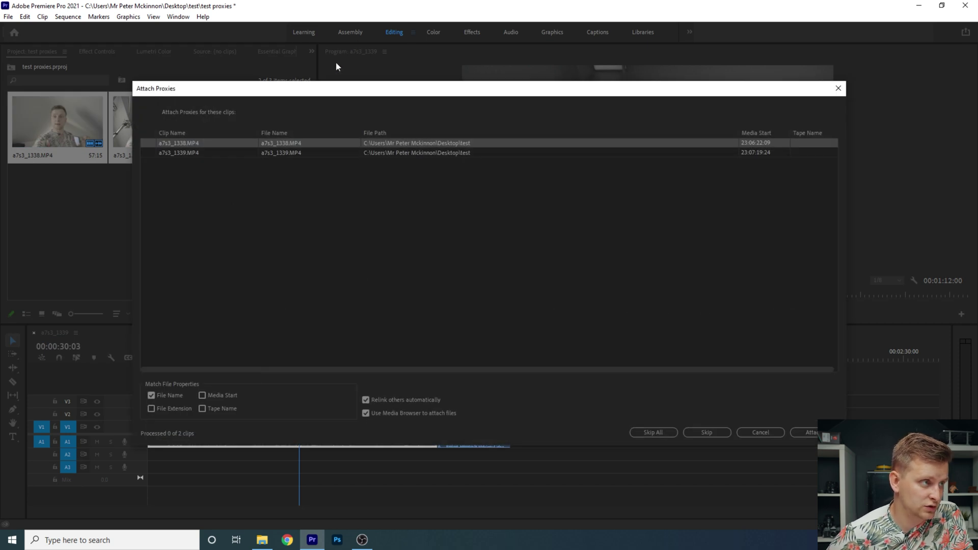
{"action": "left_click_drag", "start_coordinate": [327, 92], "coordinate": [394, 68]}
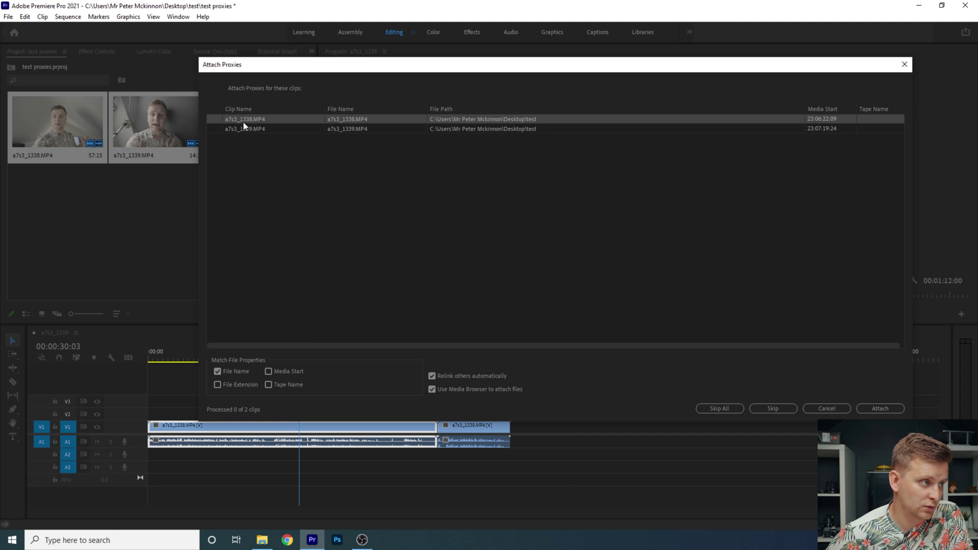
Step: Browse to test > Proxies and choose a7s3_1338S03 as the proxy for a7s3_1338.MP4
{"action": "left_click", "coordinate": [874, 410]}
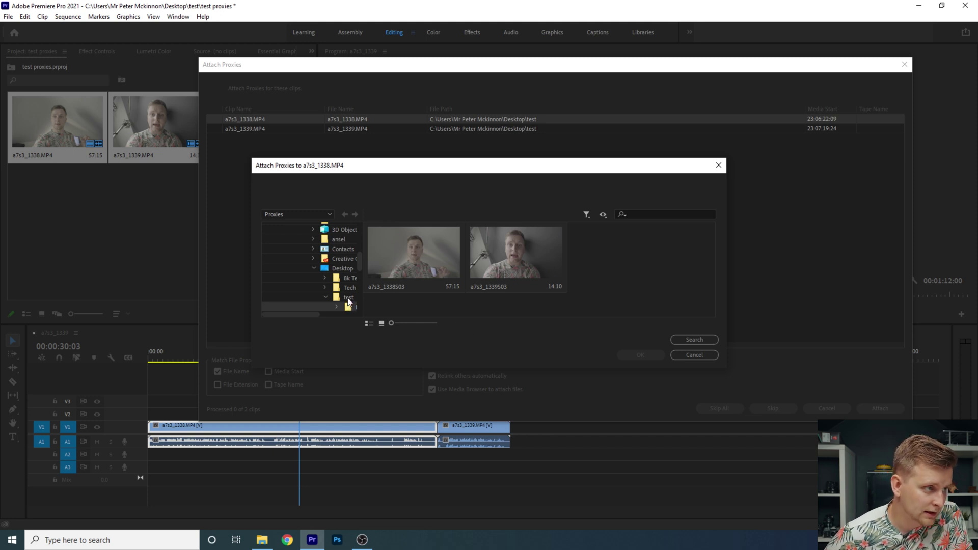
{"action": "scroll", "coordinate": [348, 303], "scroll_direction": "down", "scroll_amount": 1}
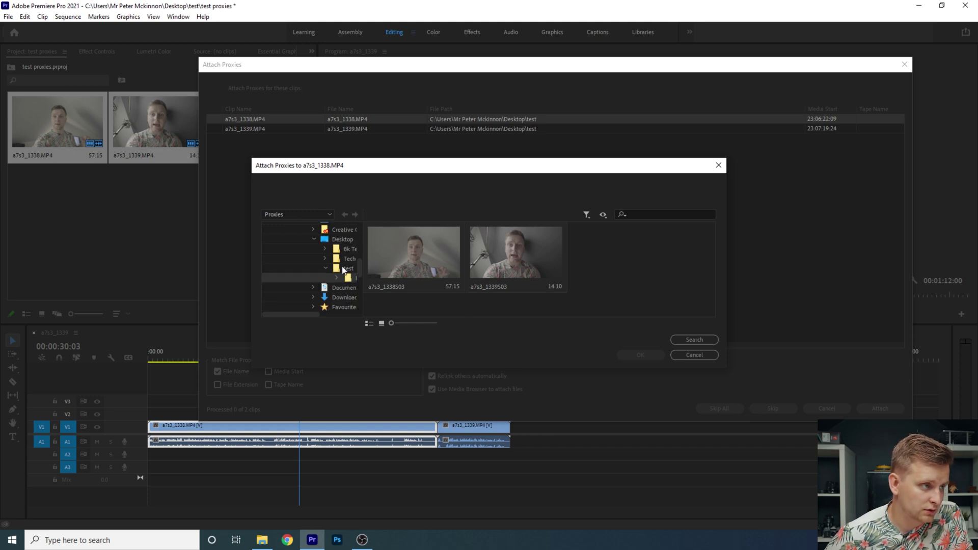
{"action": "left_click", "coordinate": [349, 278]}
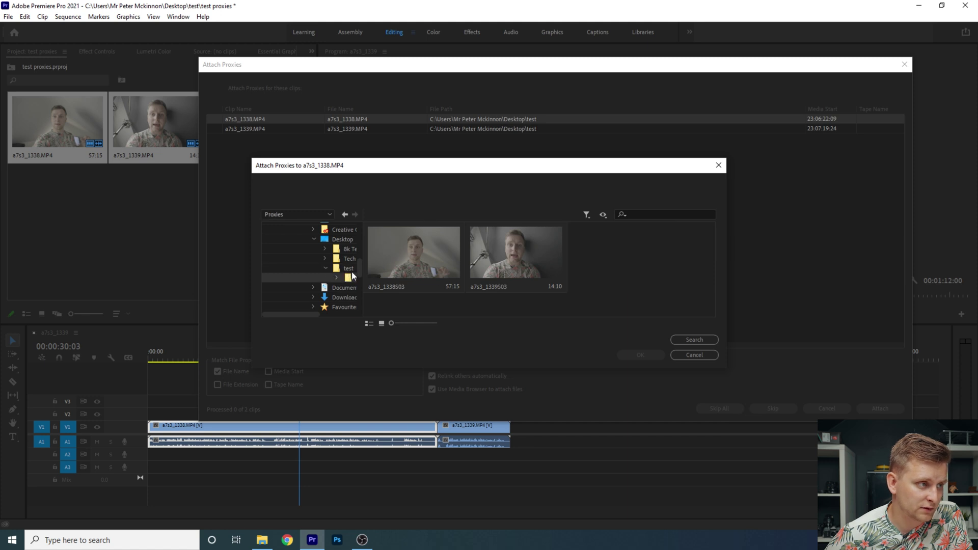
{"action": "left_click", "coordinate": [350, 269]}
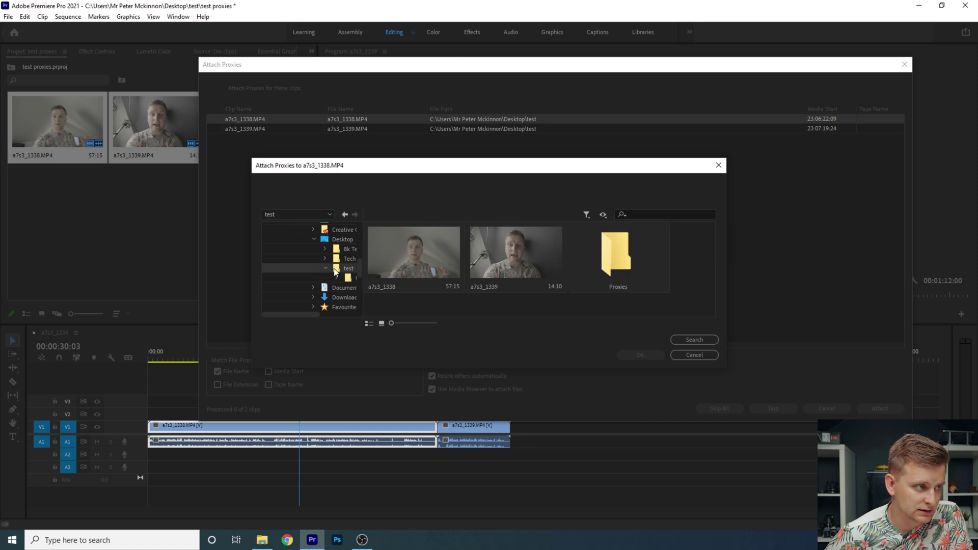
{"action": "double_click", "coordinate": [612, 252]}
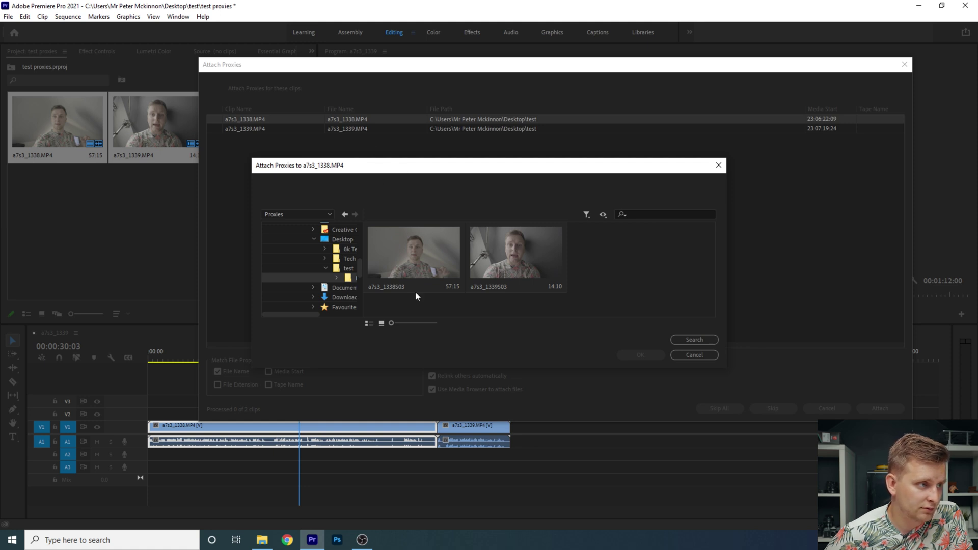
{"action": "left_click", "coordinate": [417, 274]}
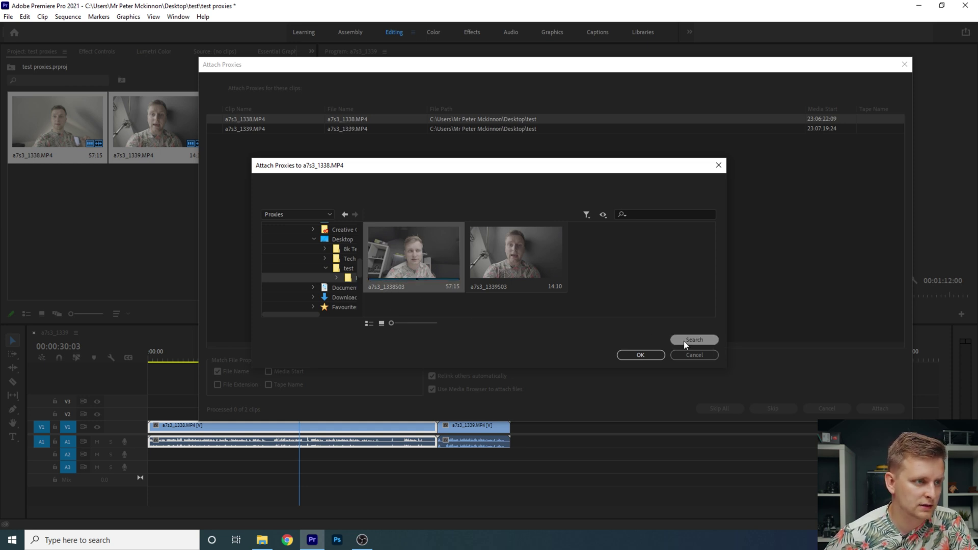
{"action": "left_click", "coordinate": [640, 354]}
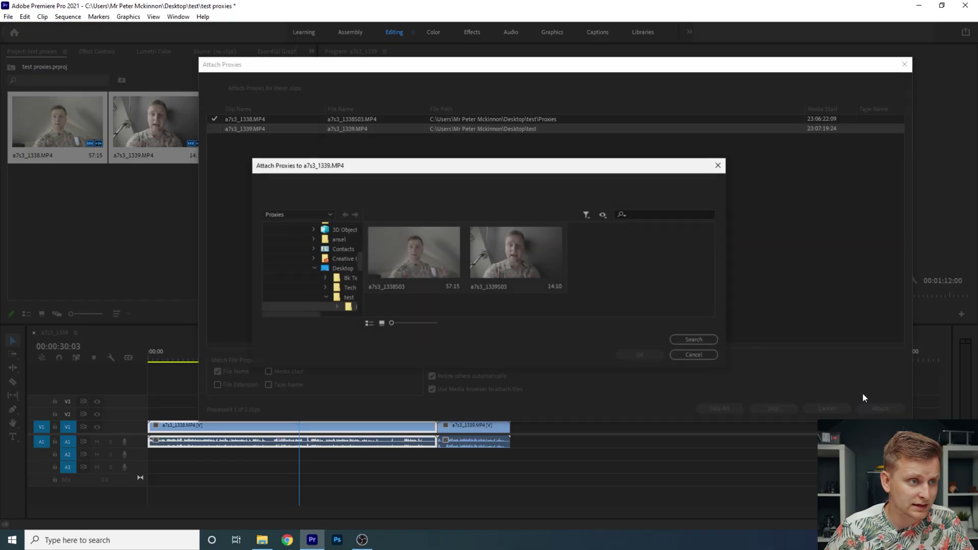
Step: Choose a7s3_1339S03 as the proxy for a7s3_1339.MP4 and finish attaching
{"action": "left_click", "coordinate": [499, 261]}
{"action": "left_click", "coordinate": [637, 354]}
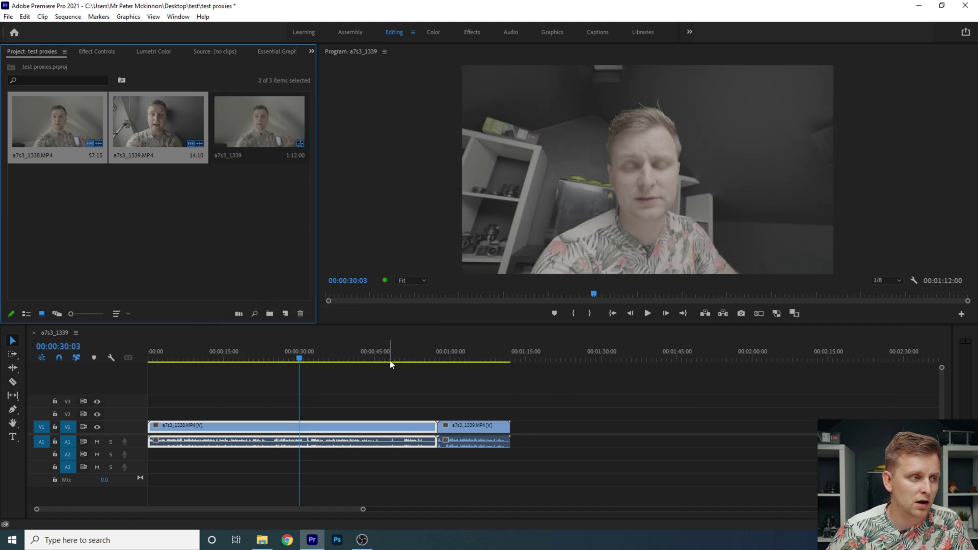
Step: Drag the Toggle Proxies button into the Program monitor's transport bar via the Button Editor
{"action": "left_click", "coordinate": [777, 316]}
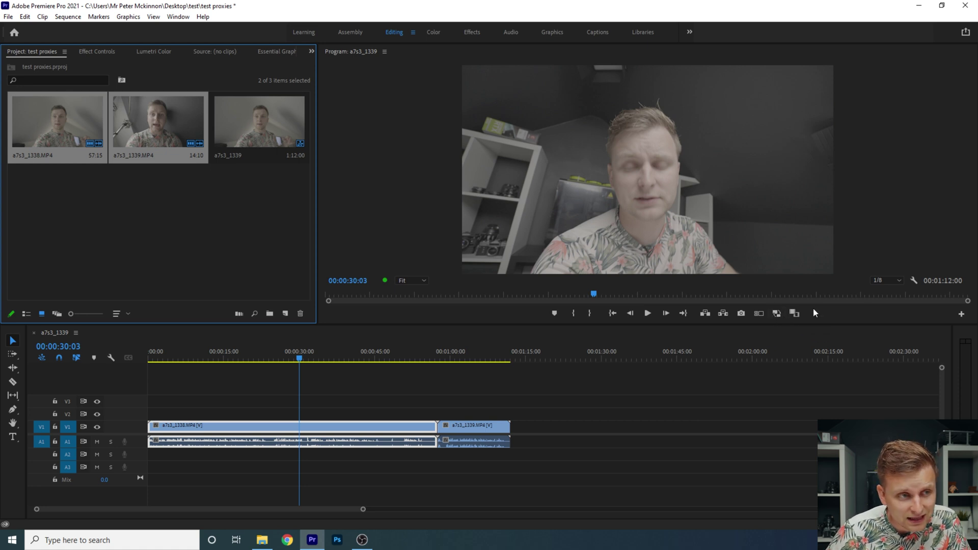
{"action": "left_click", "coordinate": [962, 315]}
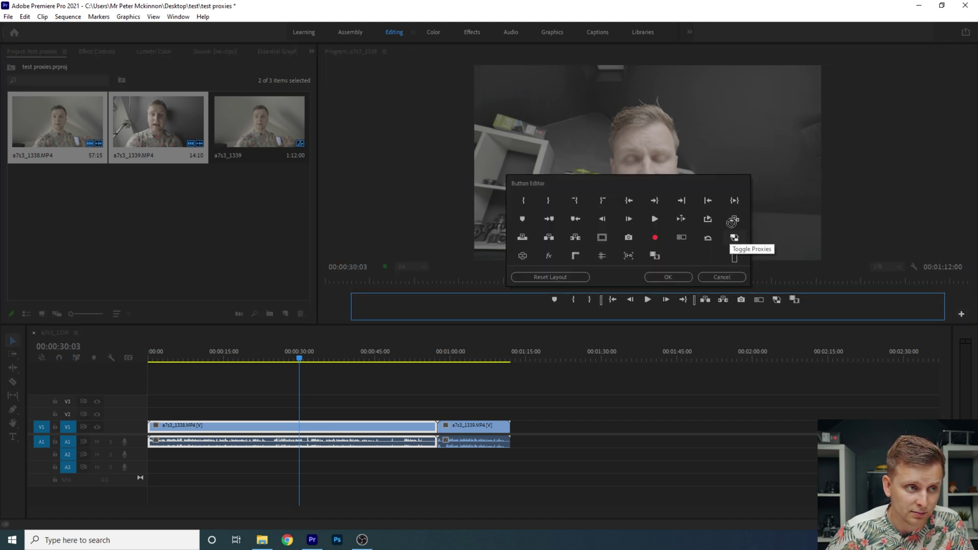
{"action": "left_click", "coordinate": [669, 277]}
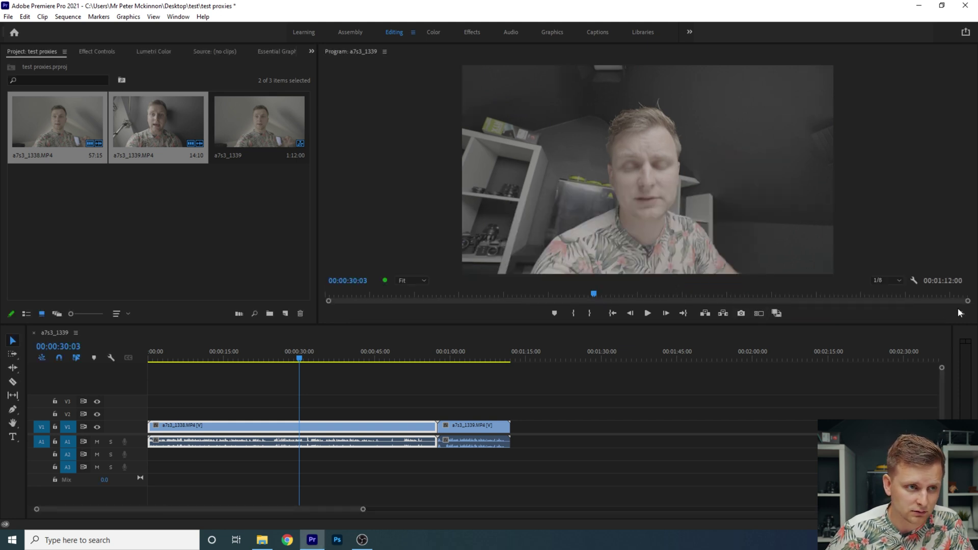
{"action": "left_click", "coordinate": [961, 314]}
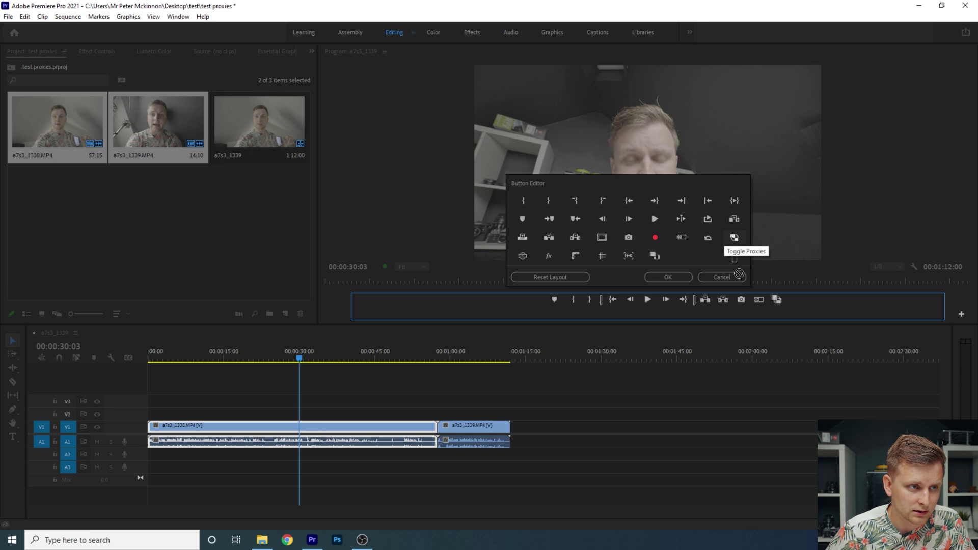
{"action": "left_click_drag", "start_coordinate": [776, 305], "coordinate": [779, 306]}
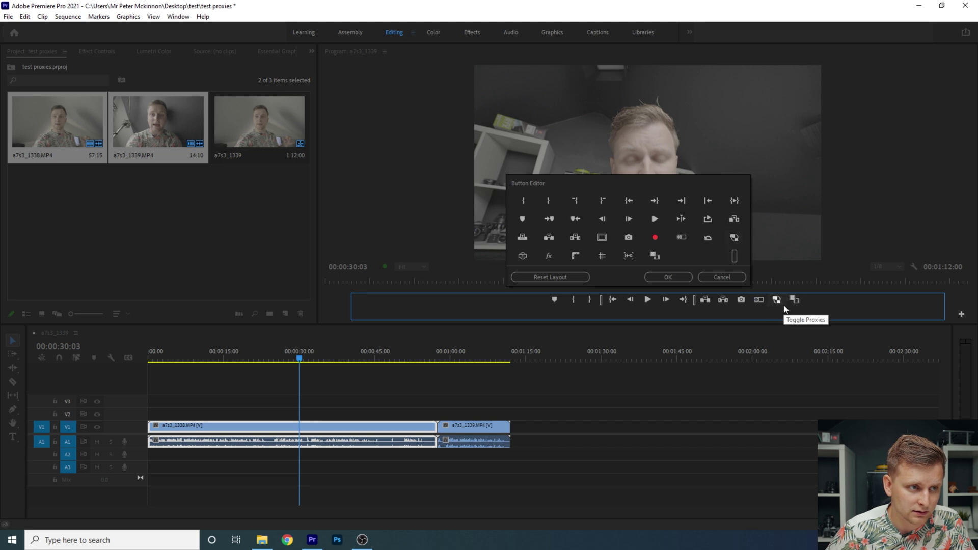
{"action": "left_click", "coordinate": [667, 280]}
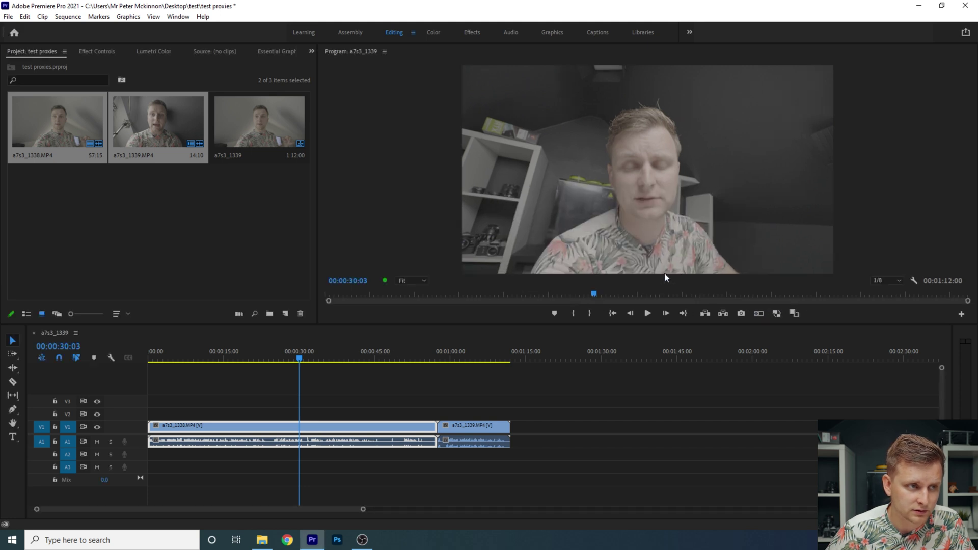
Step: Turn Toggle Proxies on and play the sequence from around 10 seconds
{"action": "left_click", "coordinate": [780, 314]}
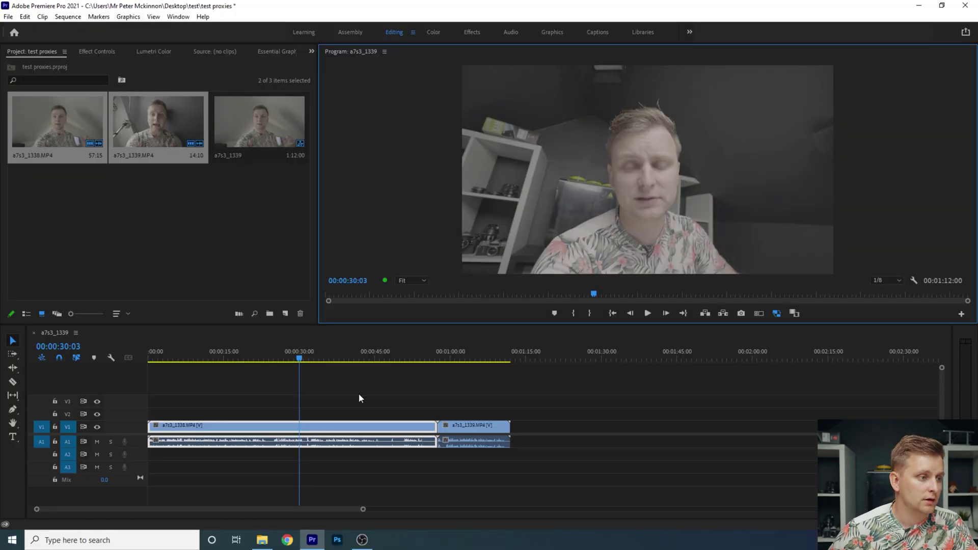
{"action": "left_click_drag", "start_coordinate": [300, 359], "coordinate": [187, 434]}
{"action": "key", "text": "space"}
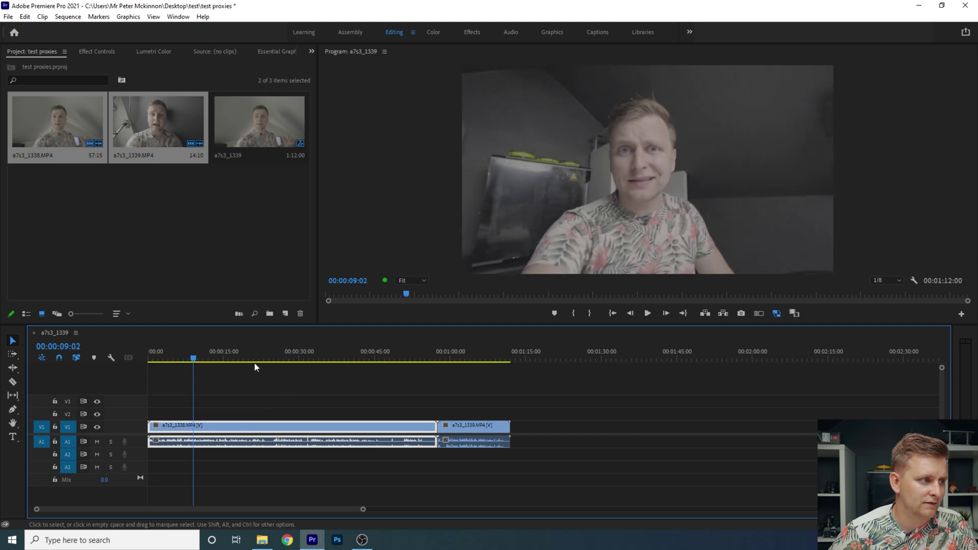
{"action": "left_click_drag", "start_coordinate": [255, 365], "coordinate": [338, 368]}
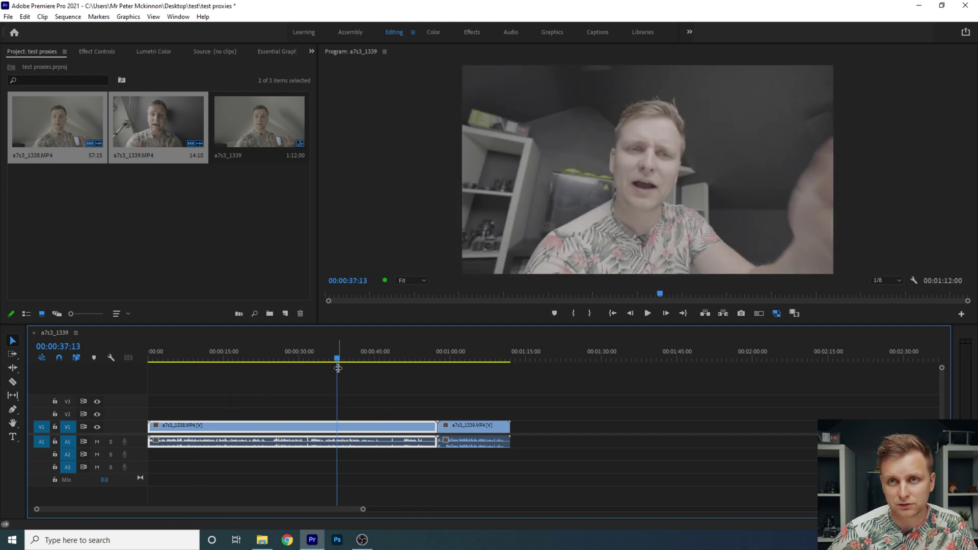
Step: Turn proxies off, scrub to around 16 seconds, then toggle proxies again
{"action": "left_click", "coordinate": [778, 313]}
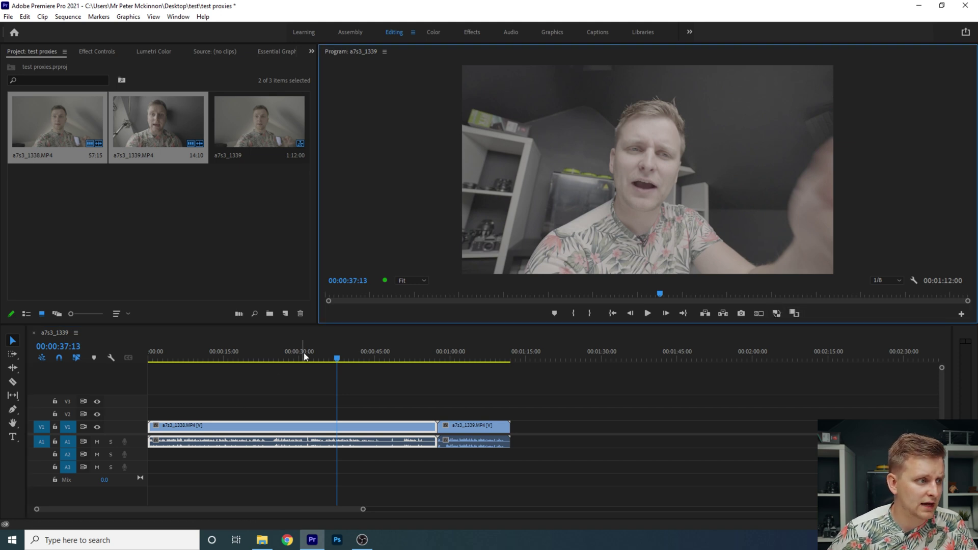
{"action": "left_click_drag", "start_coordinate": [338, 360], "coordinate": [391, 358]}
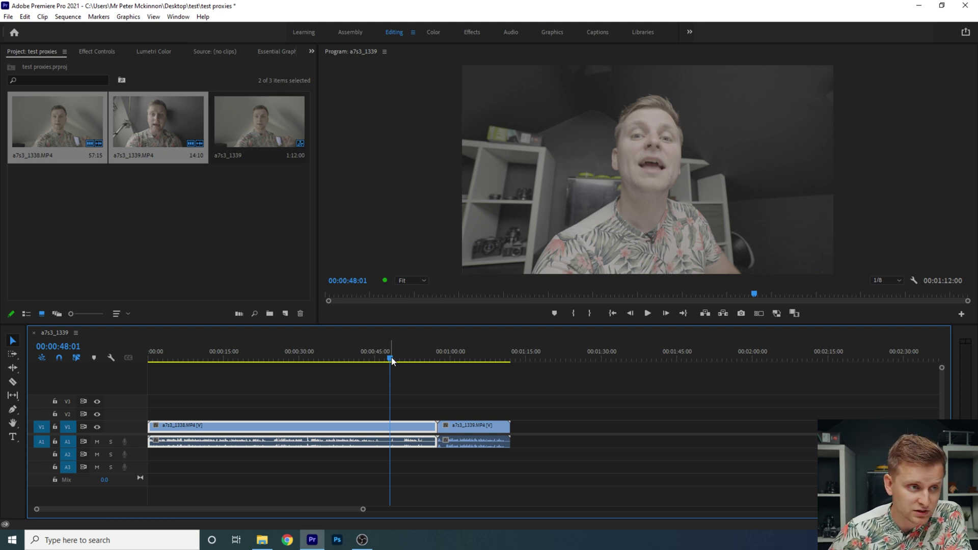
{"action": "left_click", "coordinate": [776, 314]}
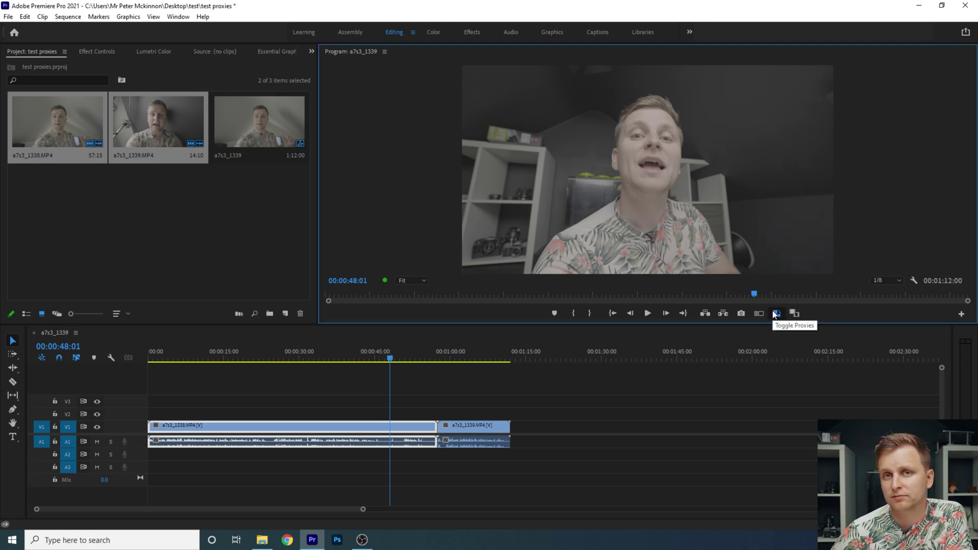